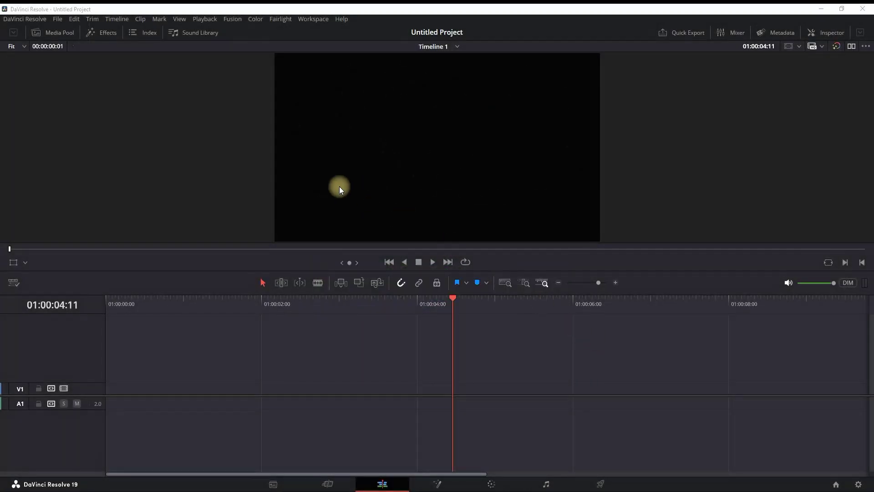
Step: Search the Effects library for 'fusi' and drop a Fusion Composition clip at the start of track V1
left_click(101, 31)
left_click(138, 68)
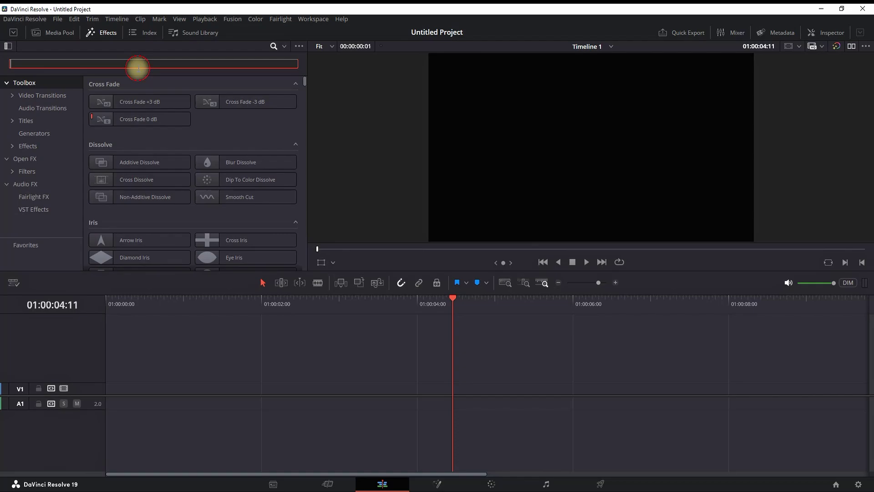
type("fusion")
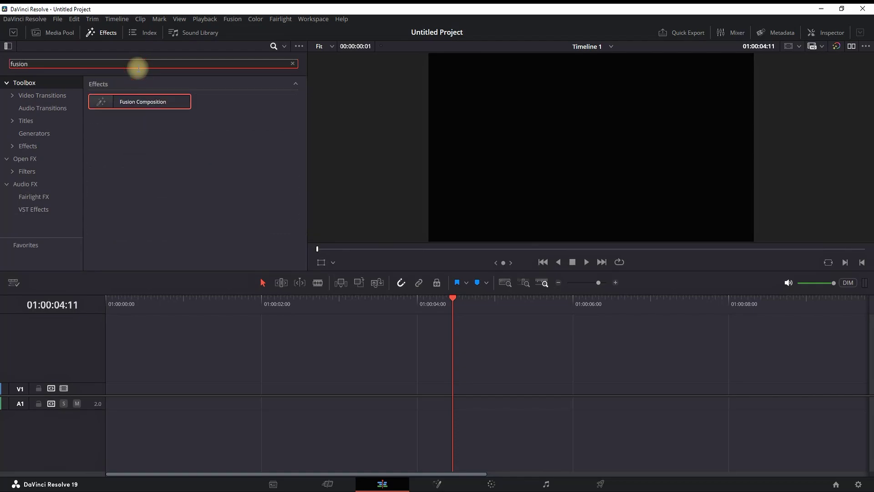
left_click_drag(143, 101, 111, 400)
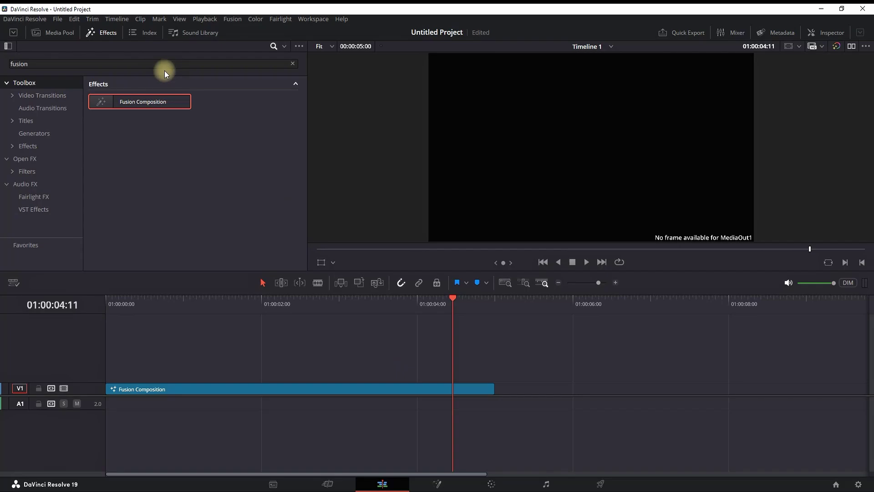
left_click(101, 32)
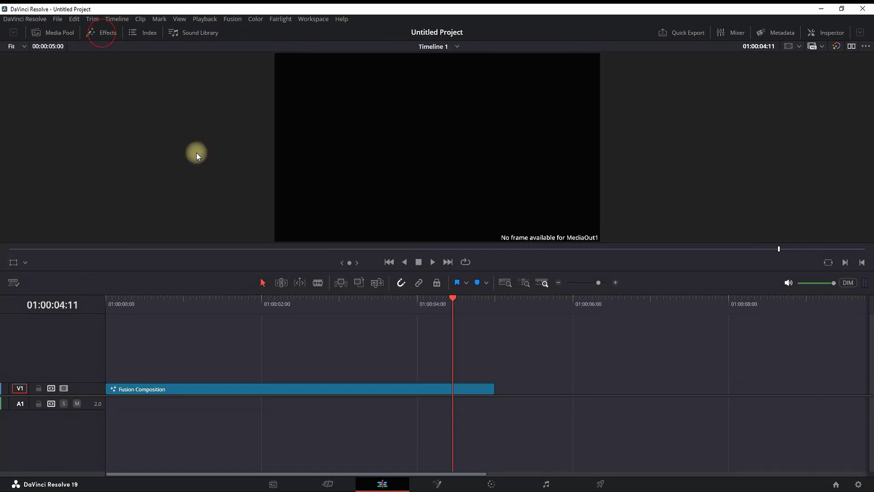
Step: Open the clip in Fusion and connect a Background1 node with Alpha 0 into MediaOut1
right_click(306, 389)
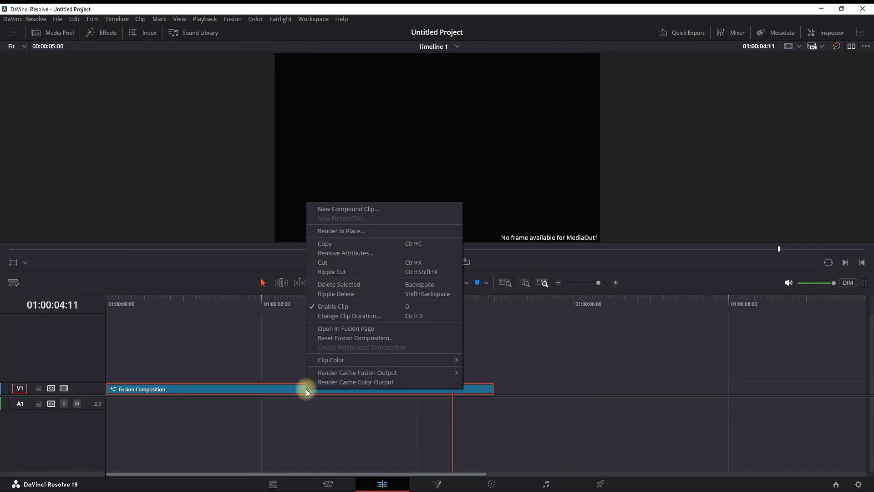
left_click(339, 328)
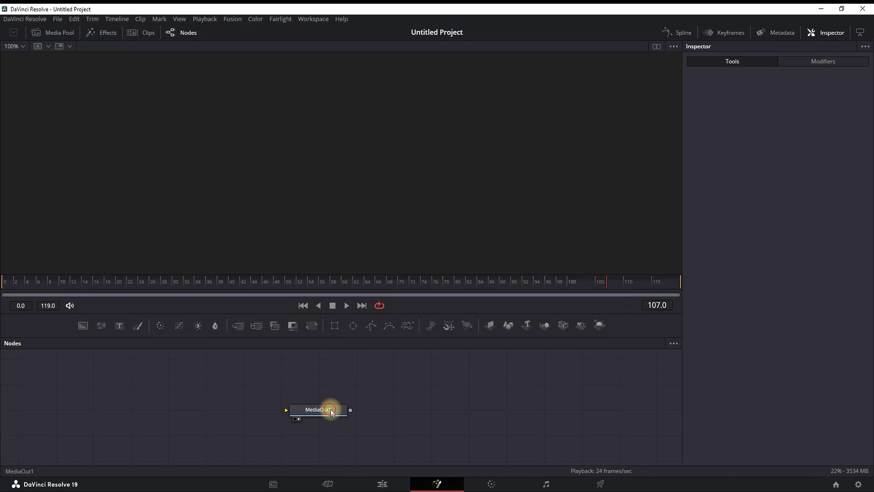
left_click_drag(331, 412, 422, 420)
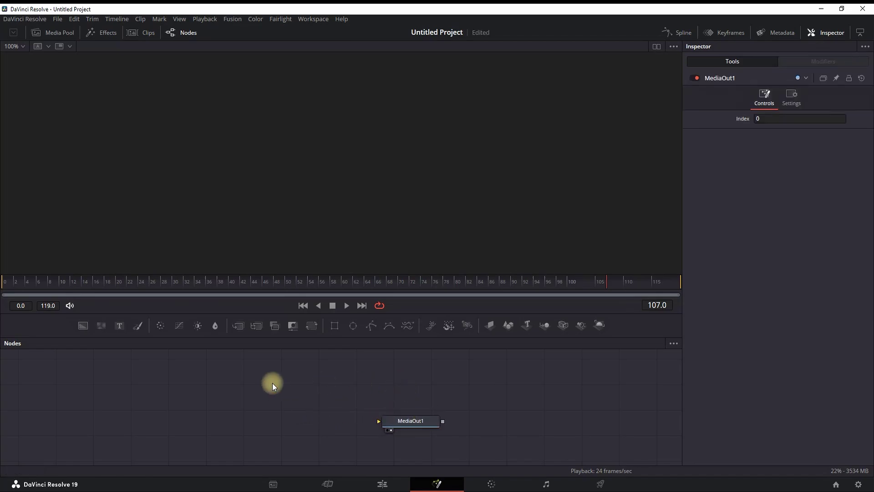
left_click_drag(82, 326, 395, 421)
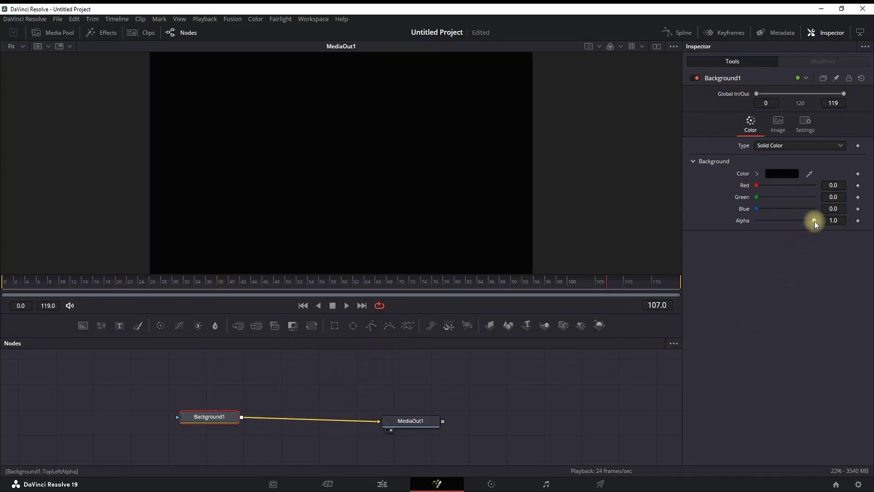
left_click_drag(815, 220, 759, 220)
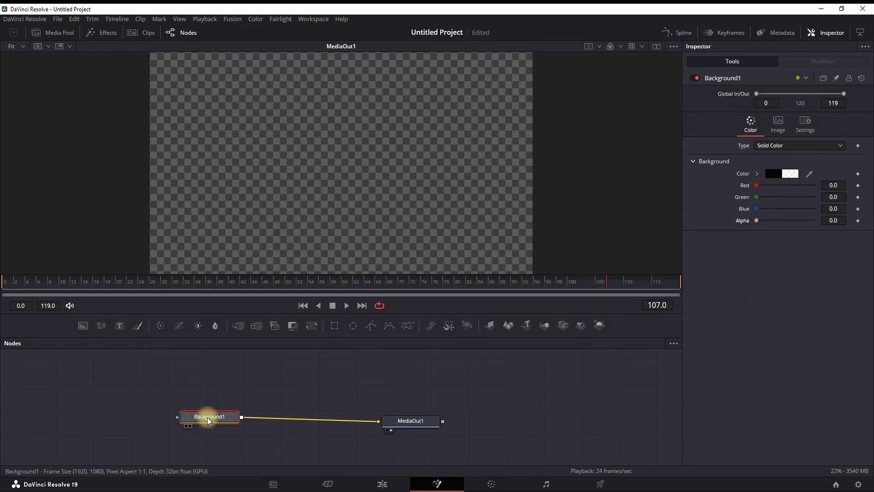
Step: Add a Text+ node combined with Background1 through Merge1, placing Merge1 and Text1 neatly
left_click(121, 327)
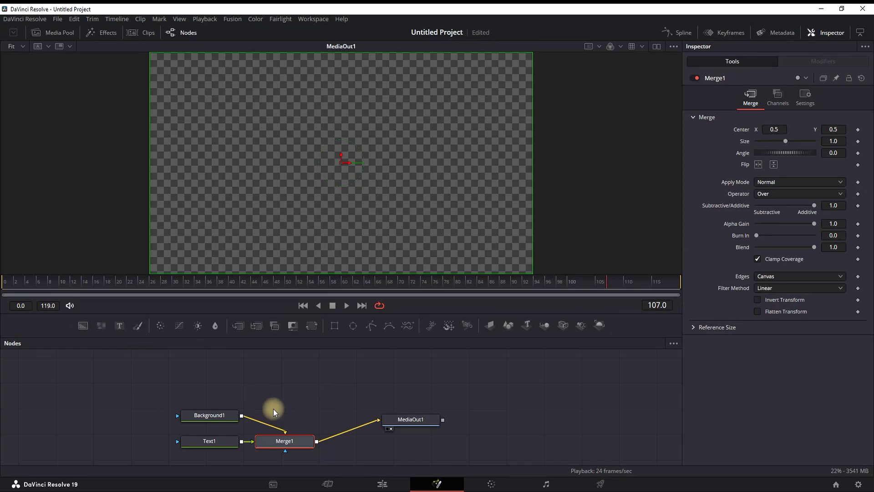
left_click_drag(287, 440, 307, 430)
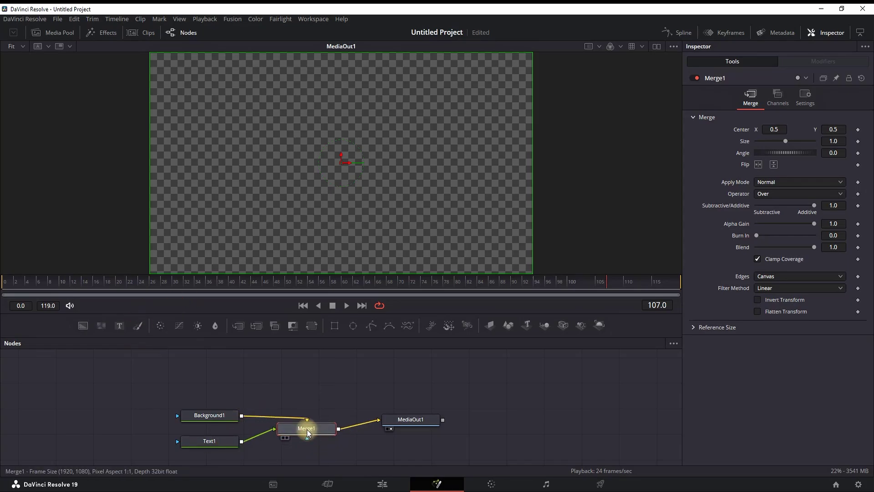
left_click_drag(220, 444, 315, 392)
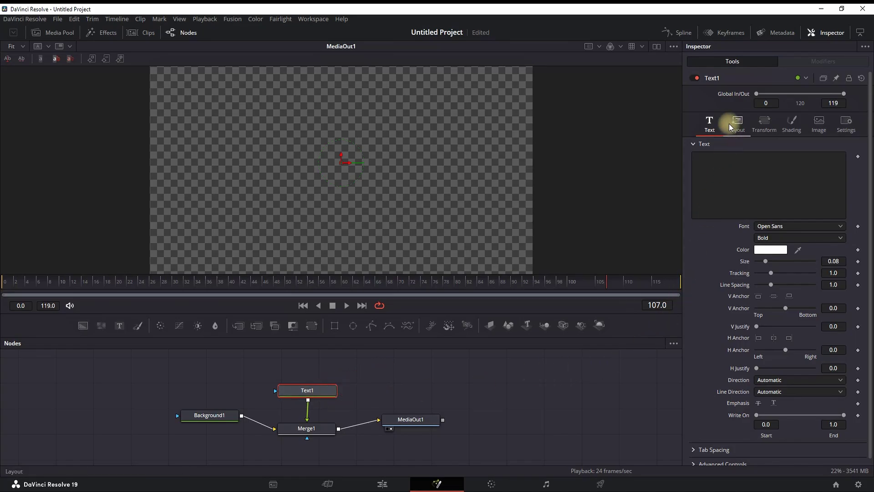
Step: Add an integer Counter slider control on Text1's Text page with range starting at 0
right_click(742, 75)
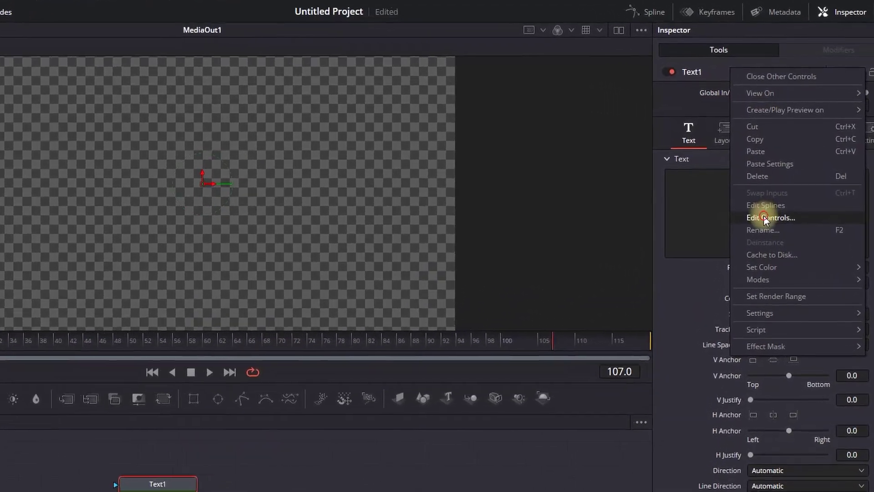
left_click(765, 218)
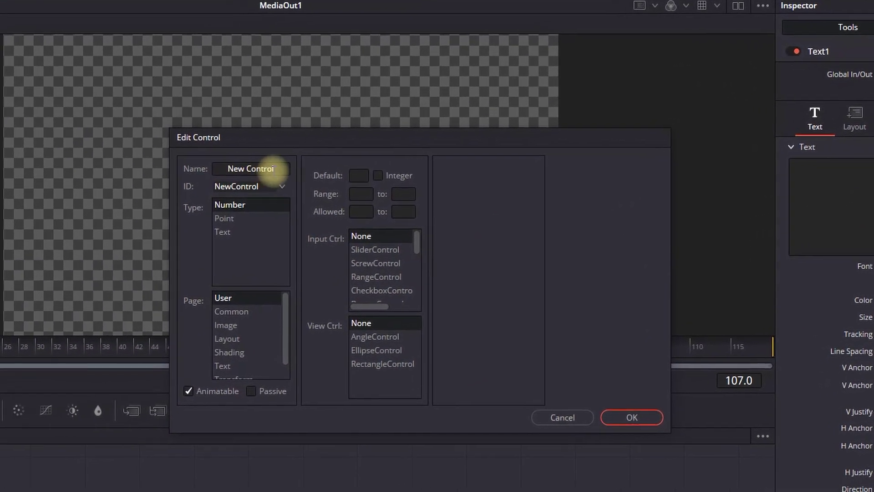
left_click(274, 168)
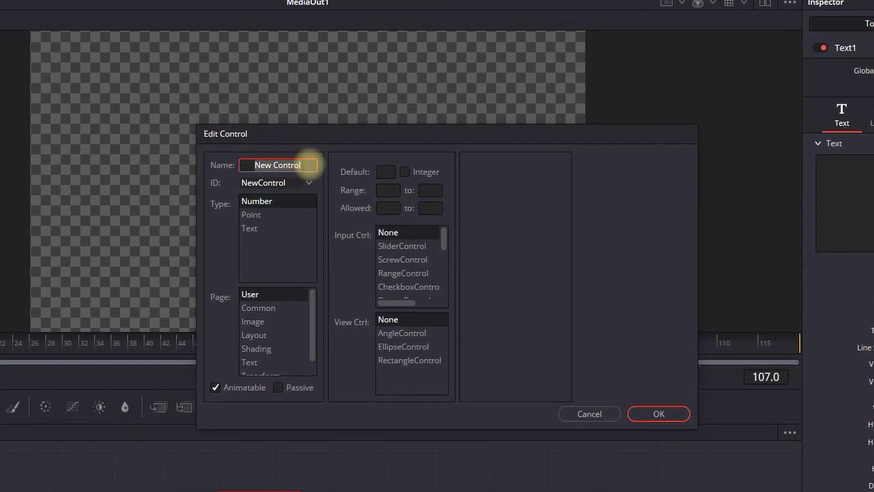
type("Counter")
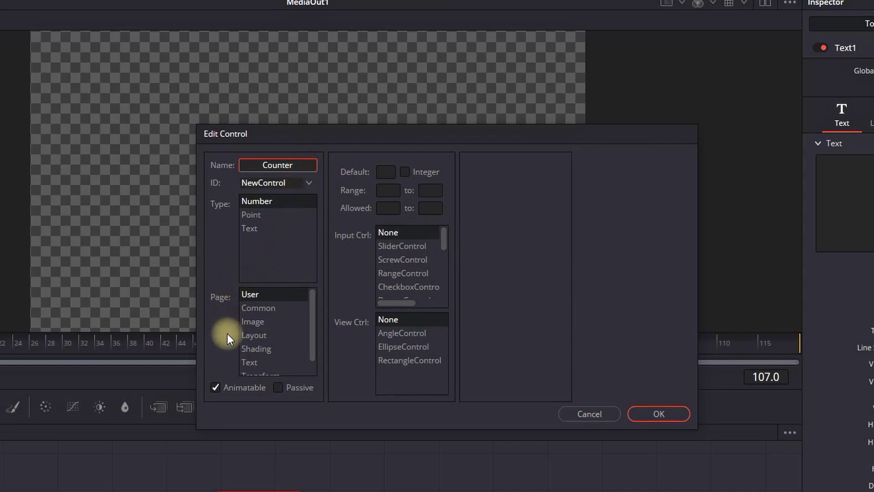
left_click(253, 363)
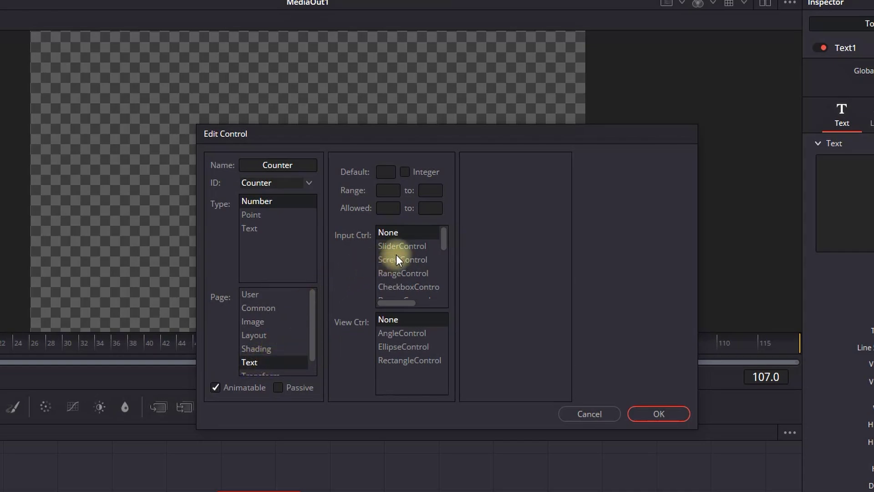
left_click(407, 247)
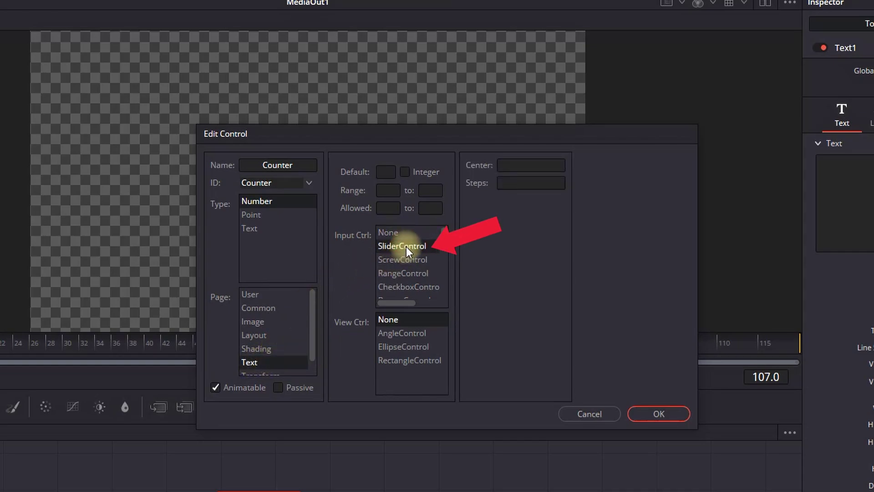
left_click(388, 191)
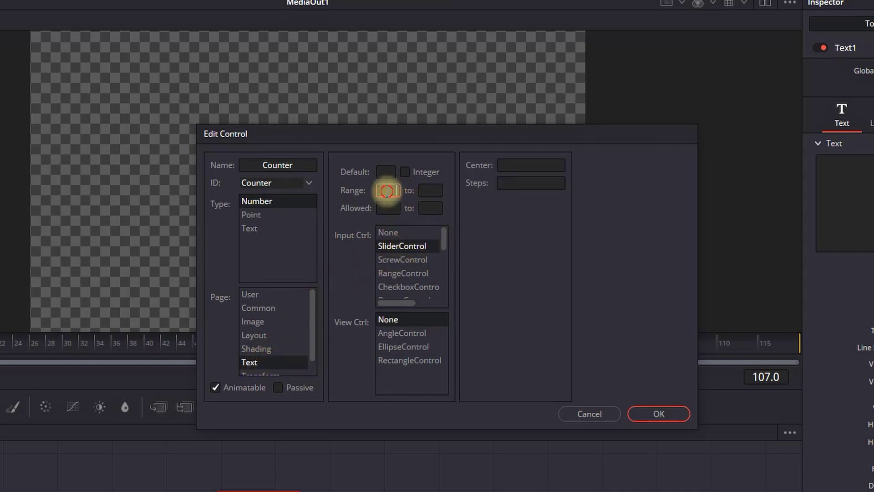
type("0")
left_click(437, 191)
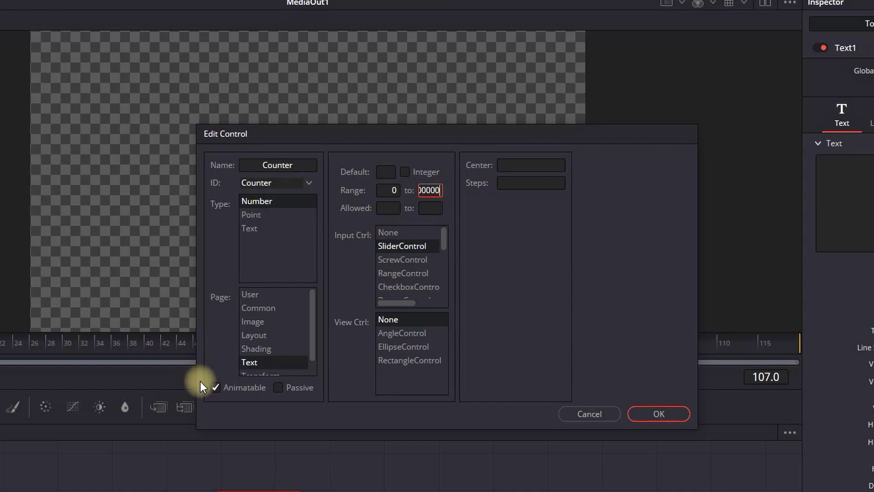
left_click(215, 389)
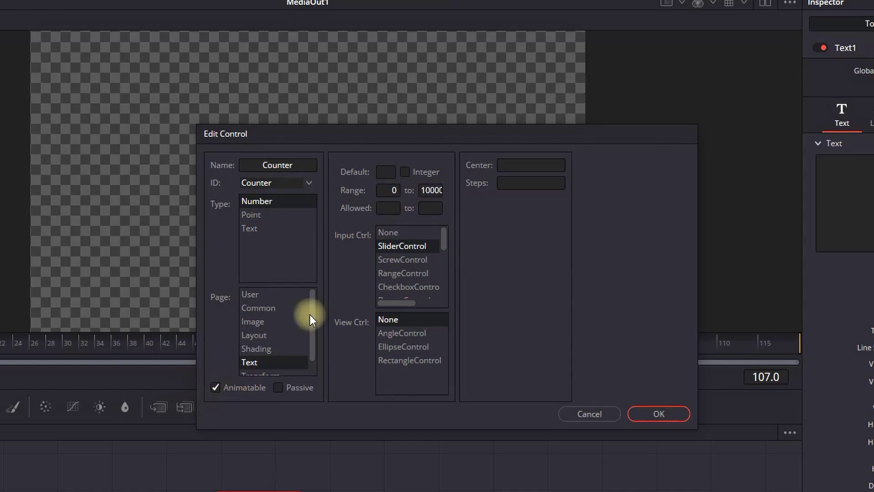
left_click(406, 173)
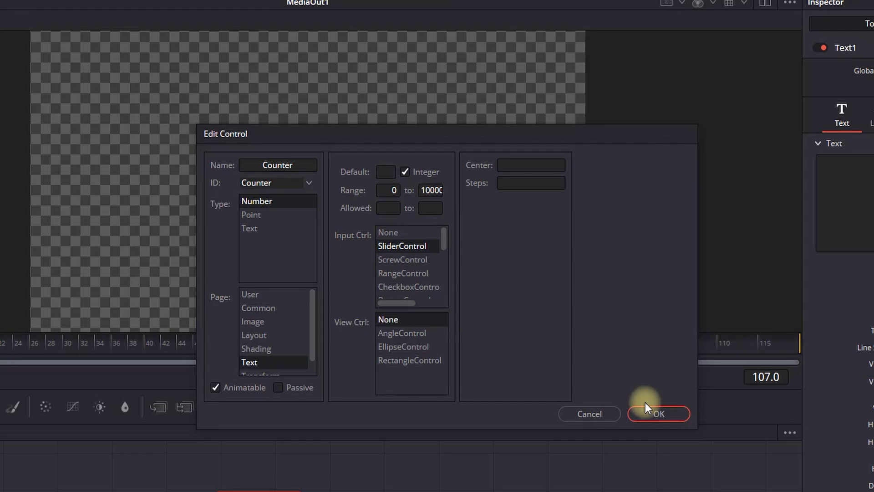
left_click(656, 412)
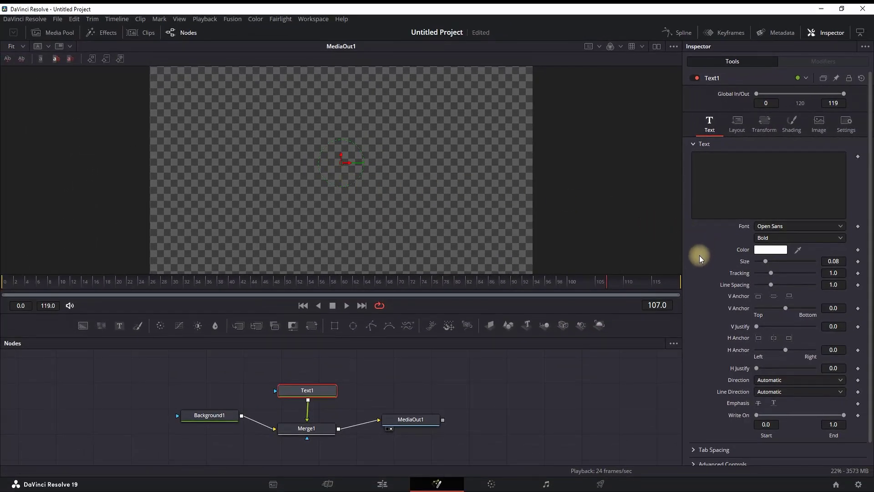
scroll(849, 216, "down", 1)
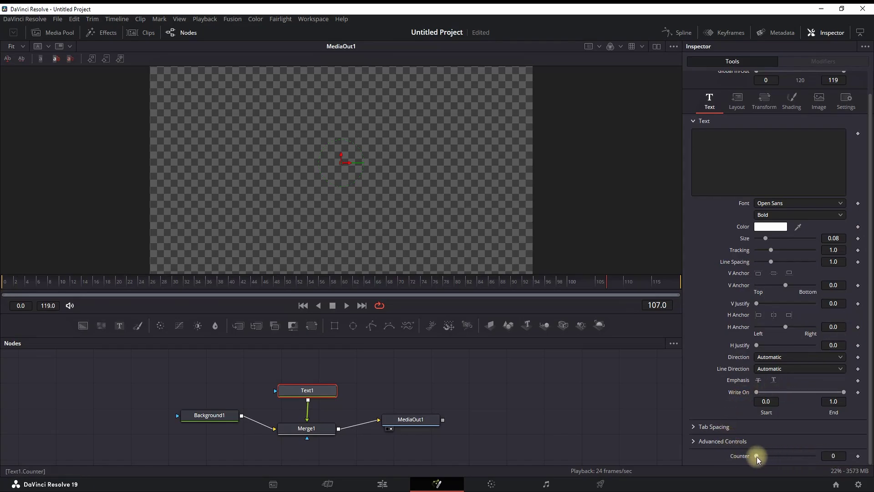
mouse_move(757, 457)
left_mouse_down()
mouse_move(807, 455)
mouse_move(756, 456)
left_mouse_up()
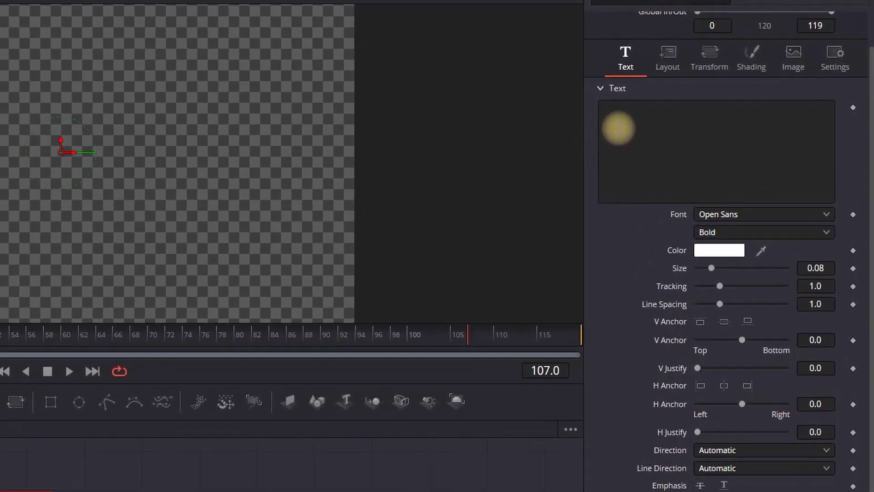
Step: Drive Text1's text with the expression Text1.Counter so the viewer shows 0
right_click(708, 149)
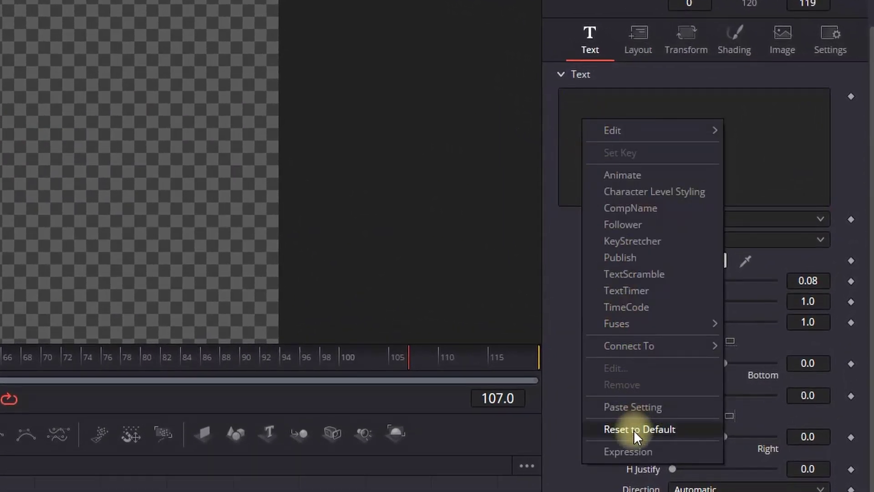
left_click(610, 451)
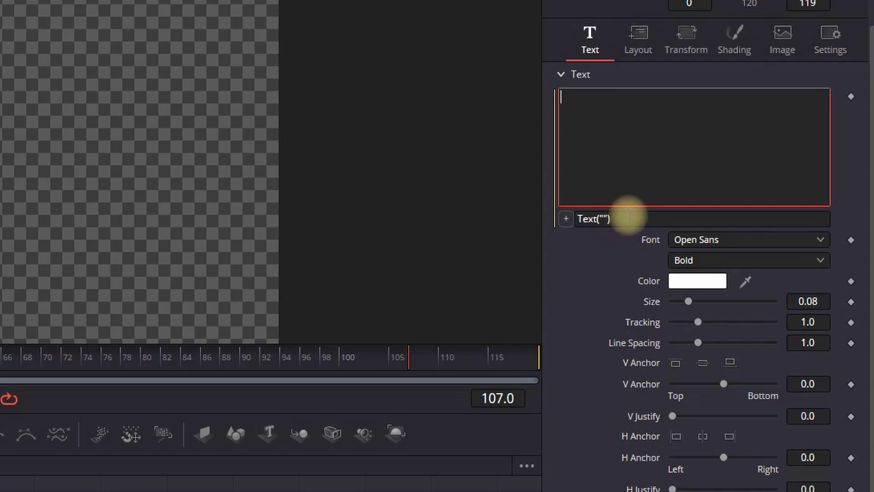
left_click(619, 217)
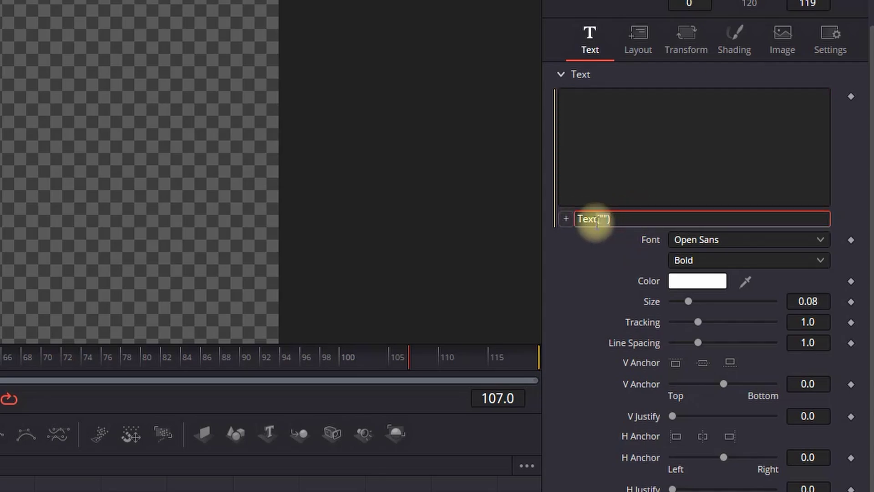
left_click_drag(597, 222, 670, 219)
type("1")
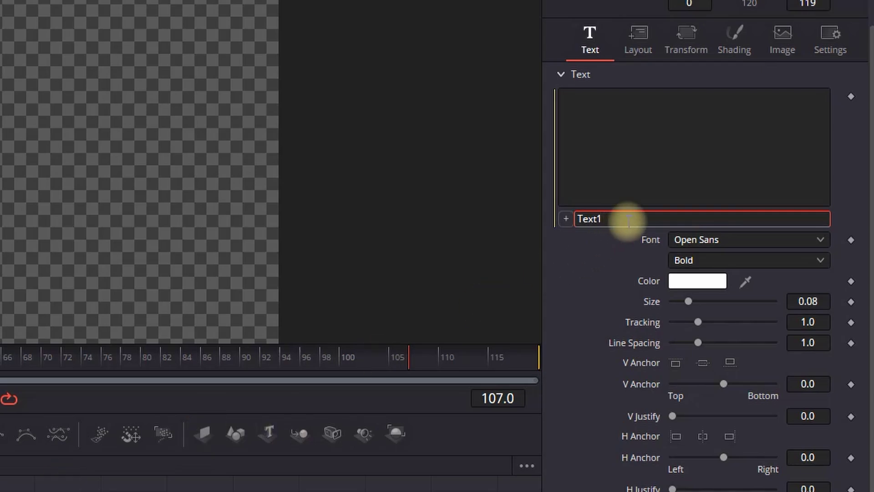
type(".Counter")
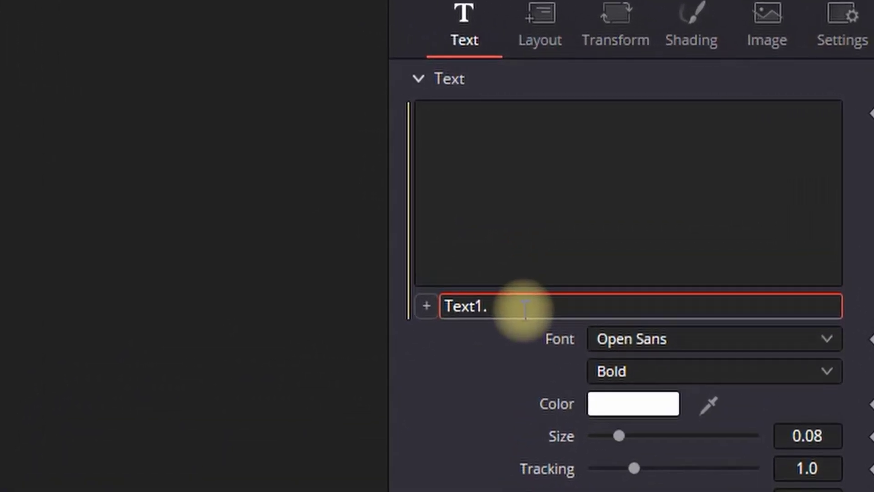
left_click(478, 364)
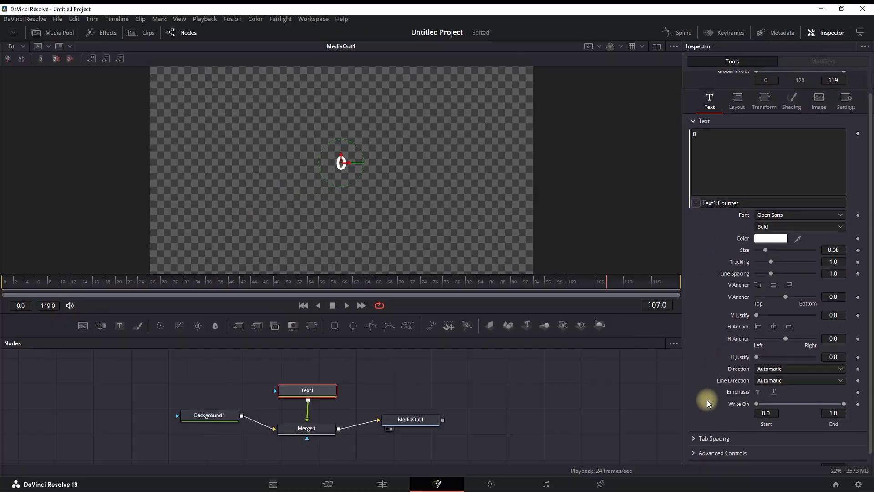
scroll(709, 390, "down", 1)
Step: Change the text expression to "$"..Text1.Counter, test the Counter slider, and reset it to 0
left_click_drag(757, 456, 729, 450)
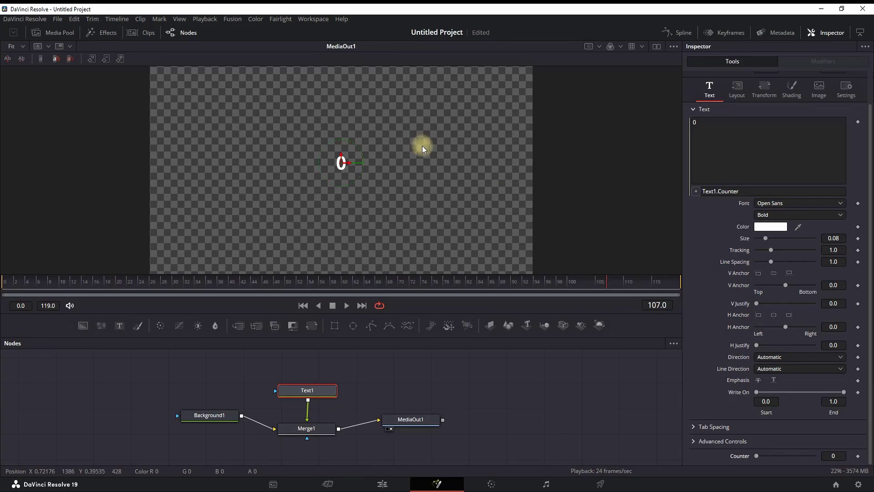
left_click(734, 134)
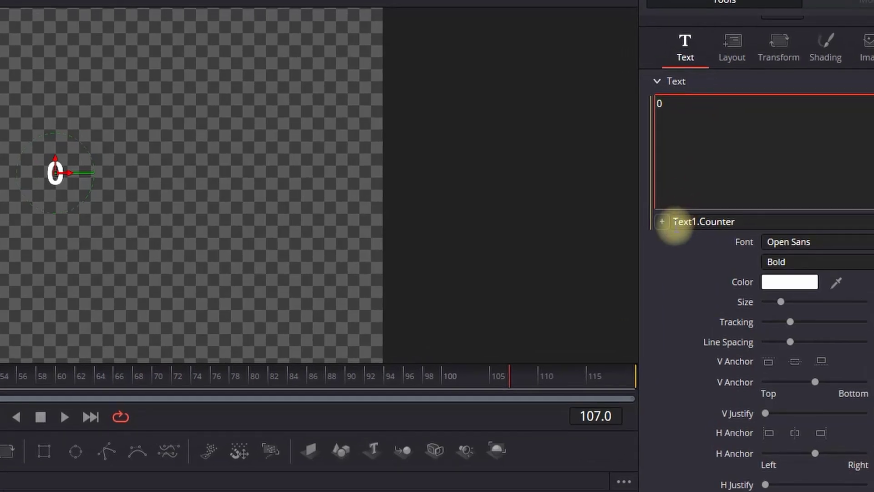
left_click(752, 194)
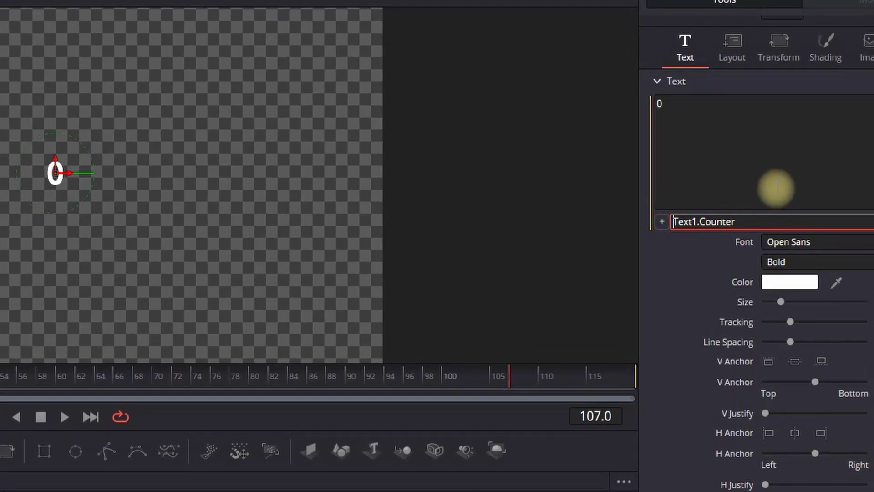
type("\"$")
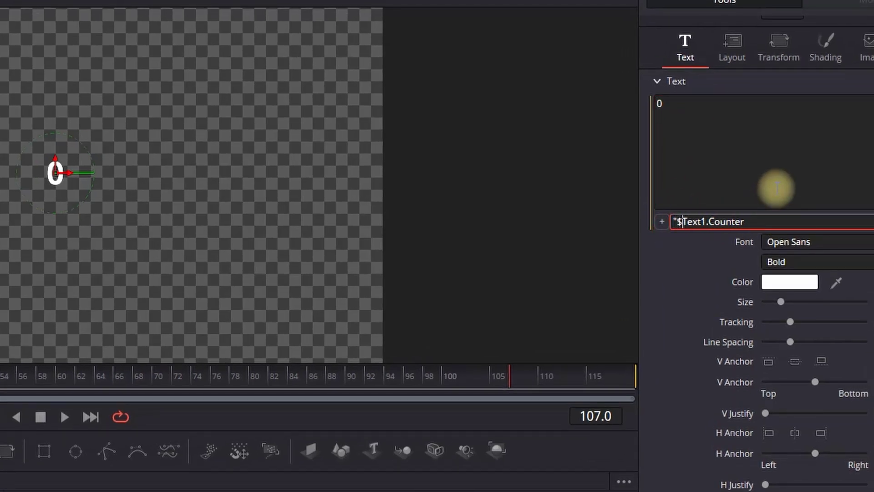
type("\"..")
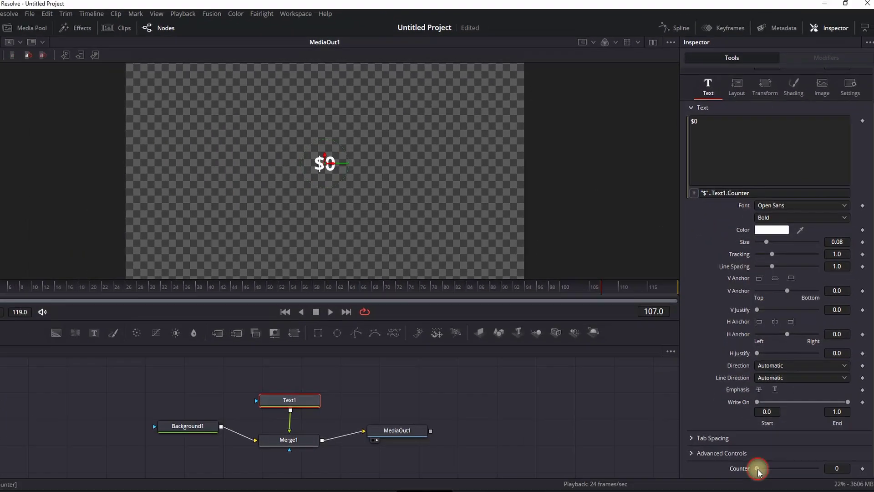
mouse_move(759, 472)
left_mouse_down()
mouse_move(782, 468)
mouse_move(752, 470)
left_mouse_up()
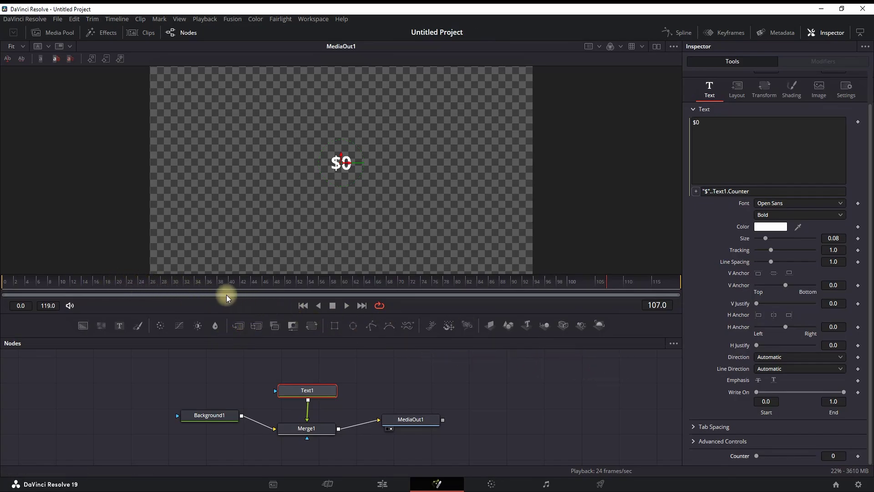
Step: Keyframe Counter at 0 on frame 0 and 10000 on frame 60, then play the count-up
left_click_drag(59, 281, 2, 285)
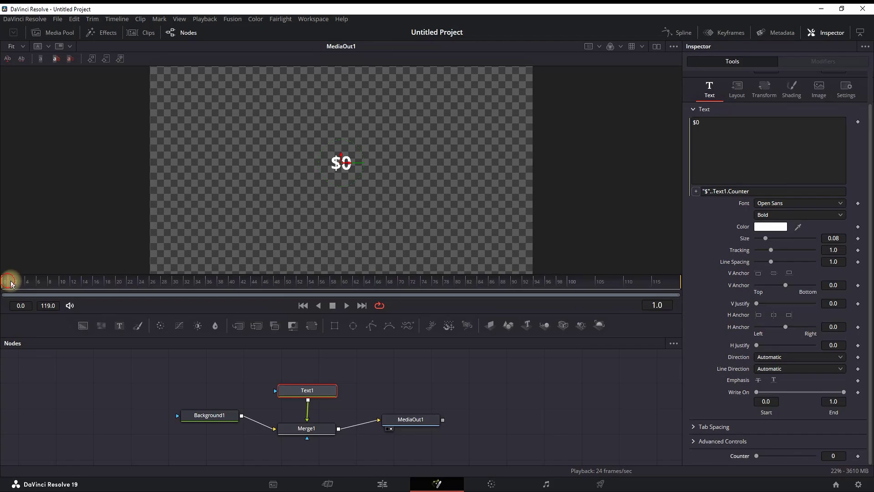
left_click(858, 455)
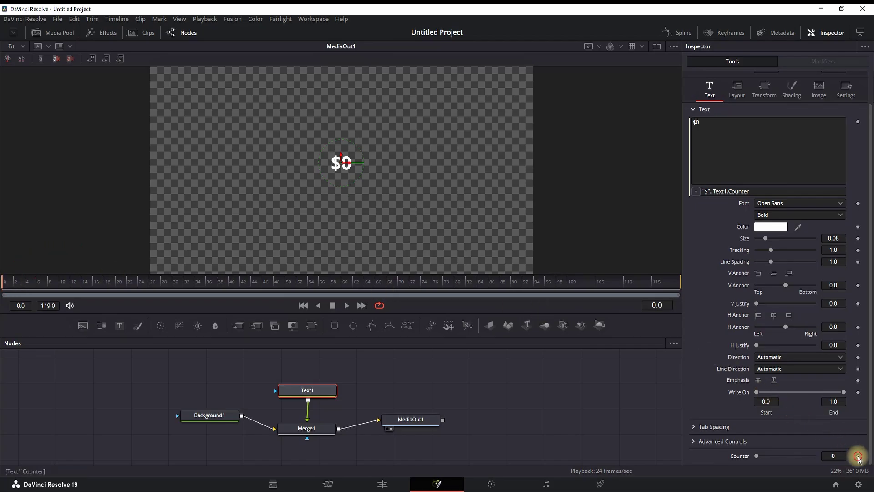
left_click(332, 304)
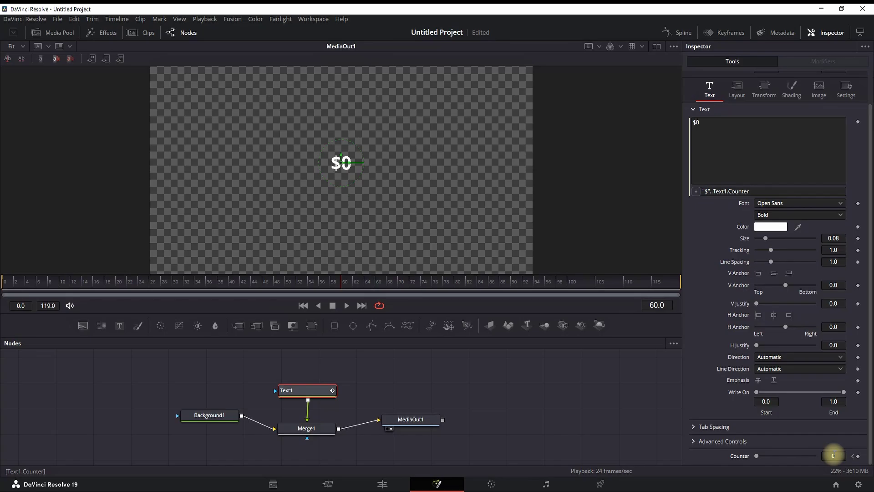
left_click(833, 456)
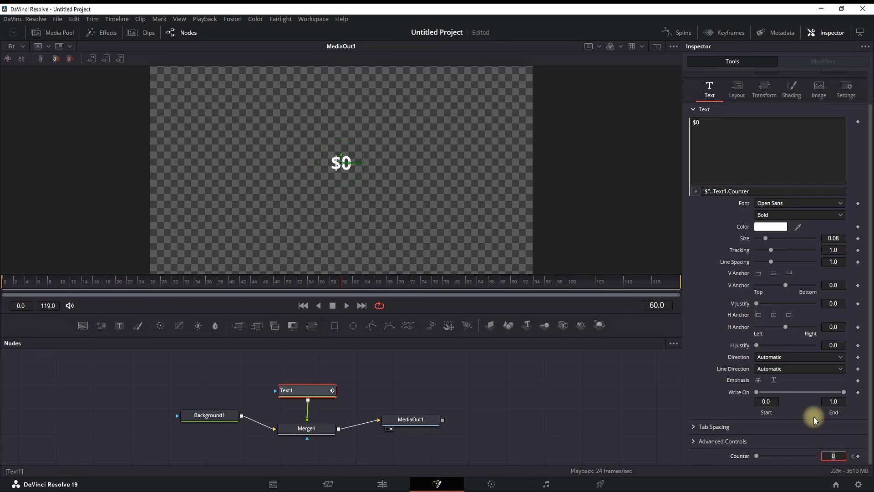
type("10000")
key("Return")
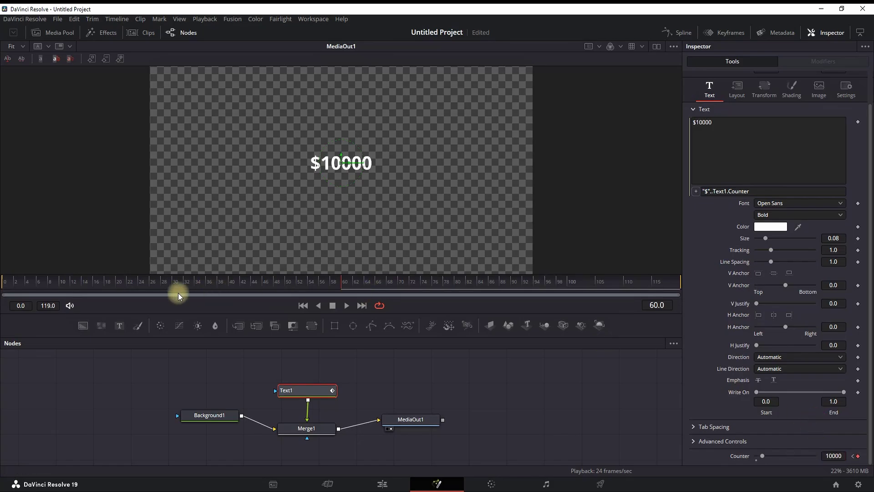
left_click(29, 284)
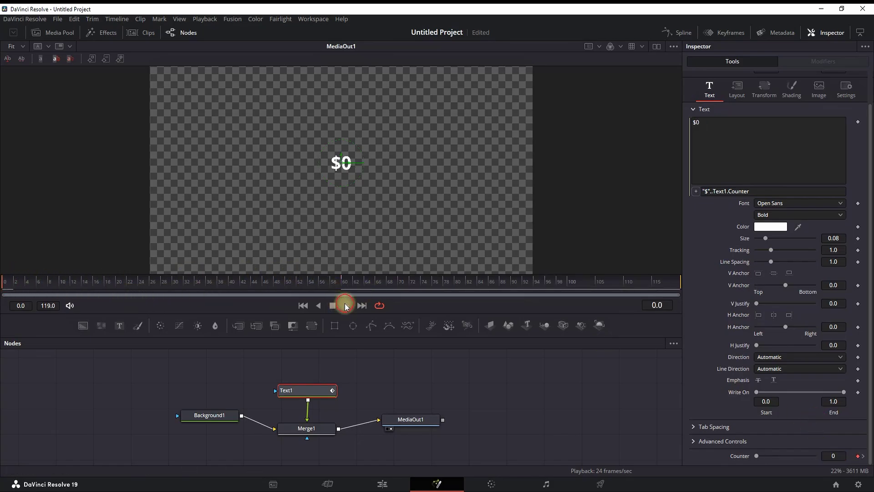
left_click(345, 305)
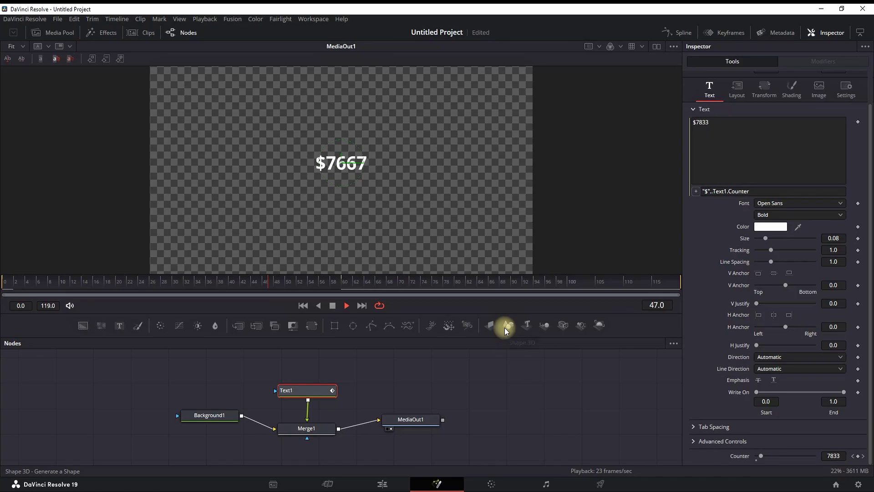
Step: Stop playback and colour the counter text bright green (#55FF00)
key("space")
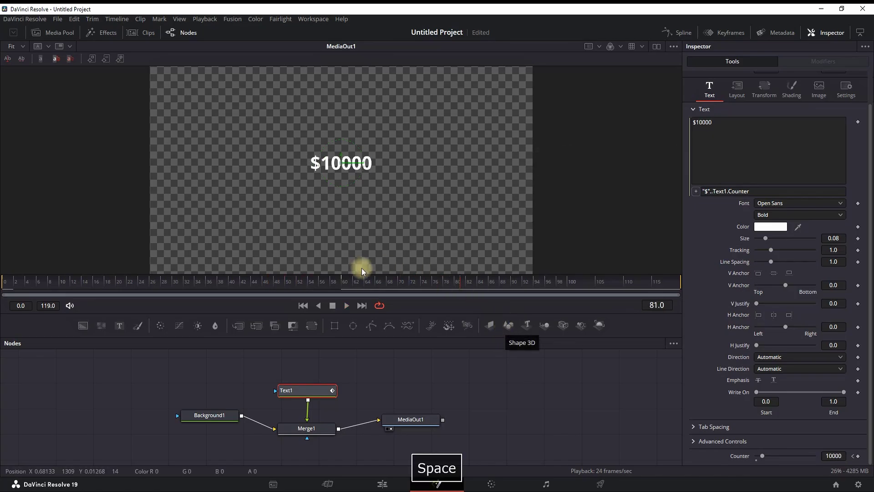
left_click(770, 226)
left_click(403, 215)
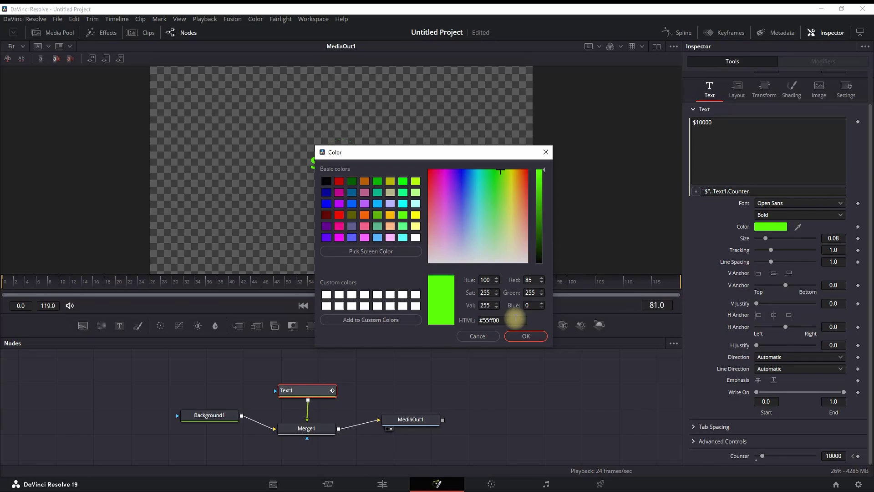
left_click(525, 335)
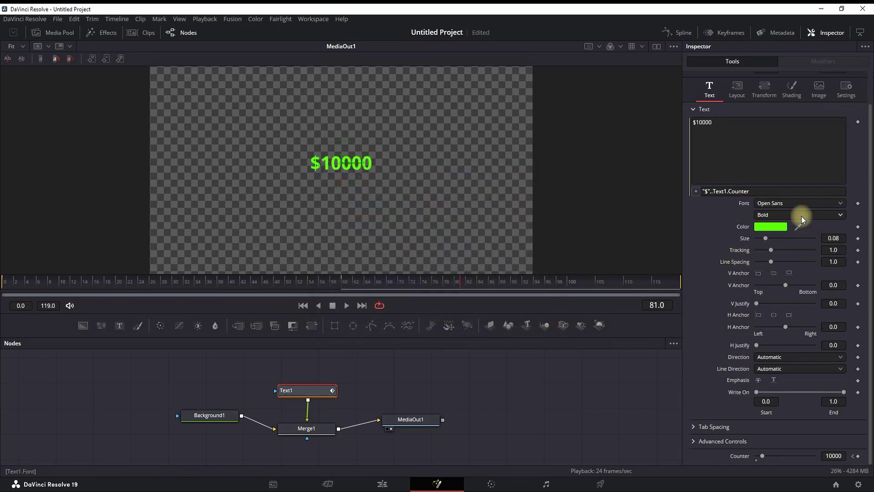
Step: Set the text font to ObelixPro and enlarge it to size 0.1654
left_click(789, 205)
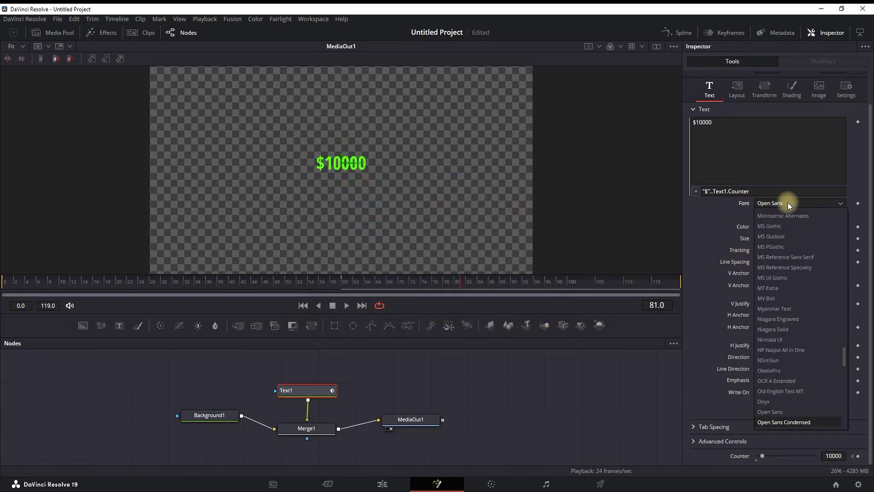
scroll(775, 338, "down", 1)
left_click(774, 371)
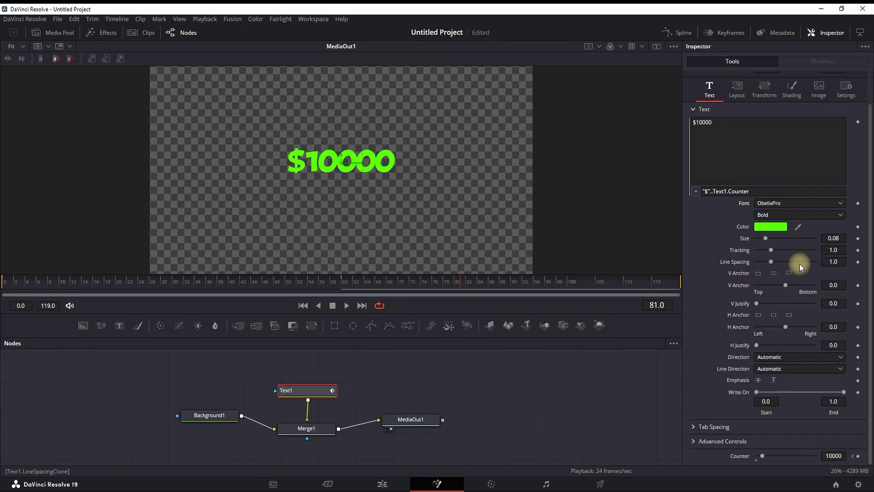
left_click_drag(765, 238, 775, 237)
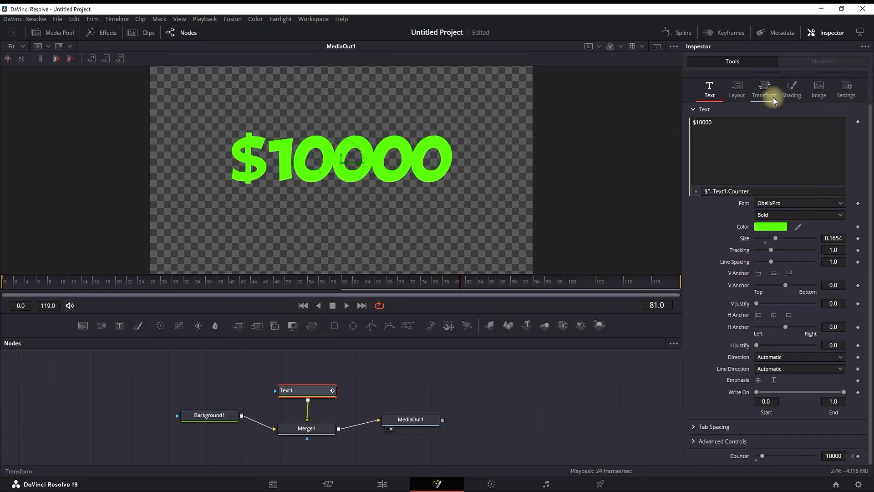
Step: Enable shading element 2 as a black (#000000) outline with thickness 0.0606
left_click(792, 93)
left_click(772, 121)
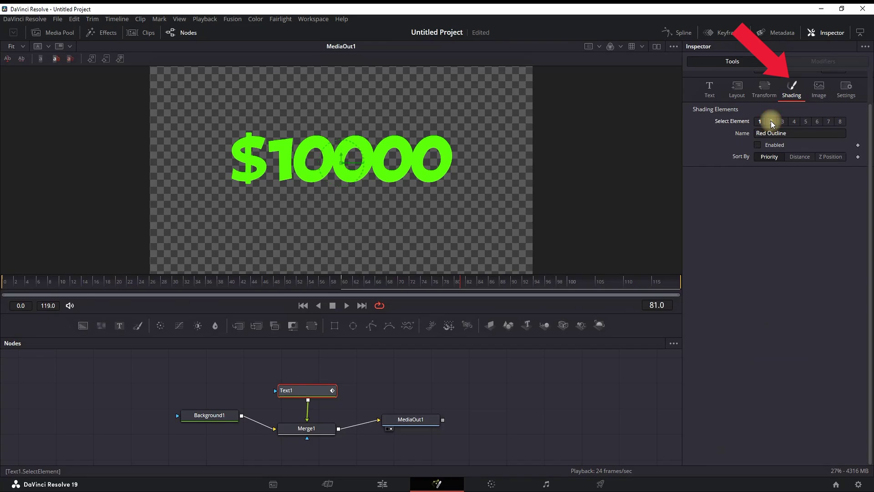
left_click(758, 144)
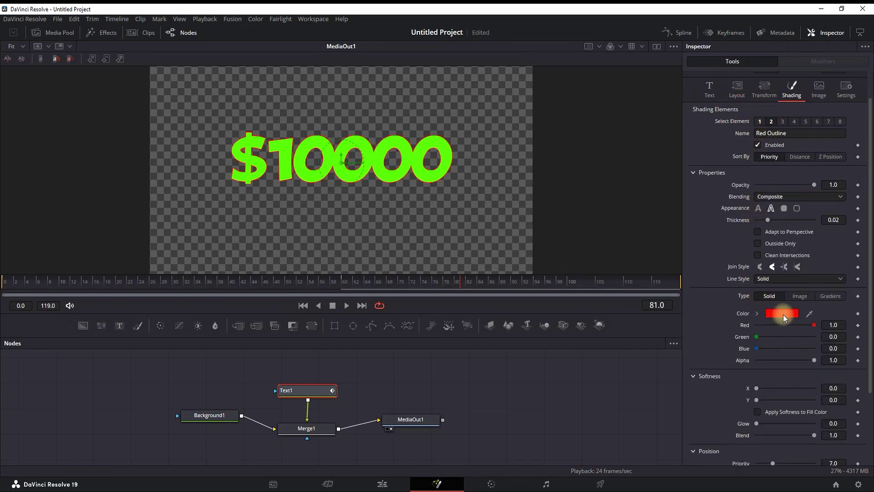
left_click(782, 313)
left_click(330, 183)
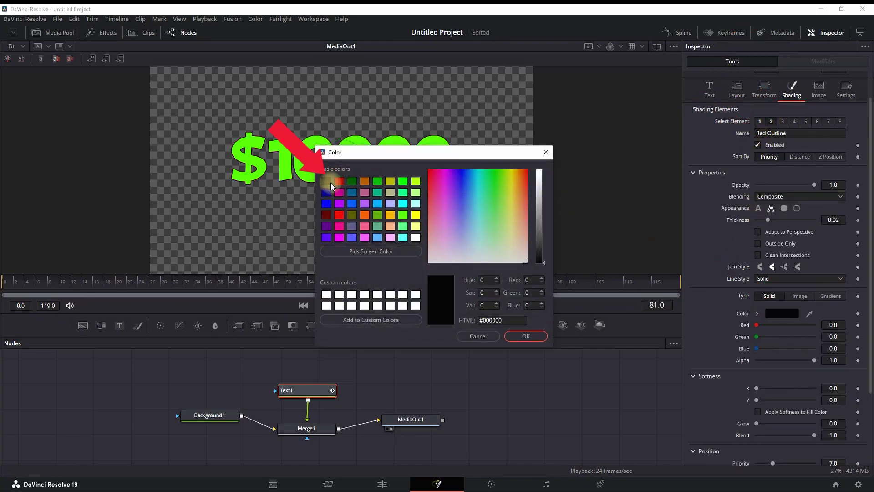
left_click(525, 335)
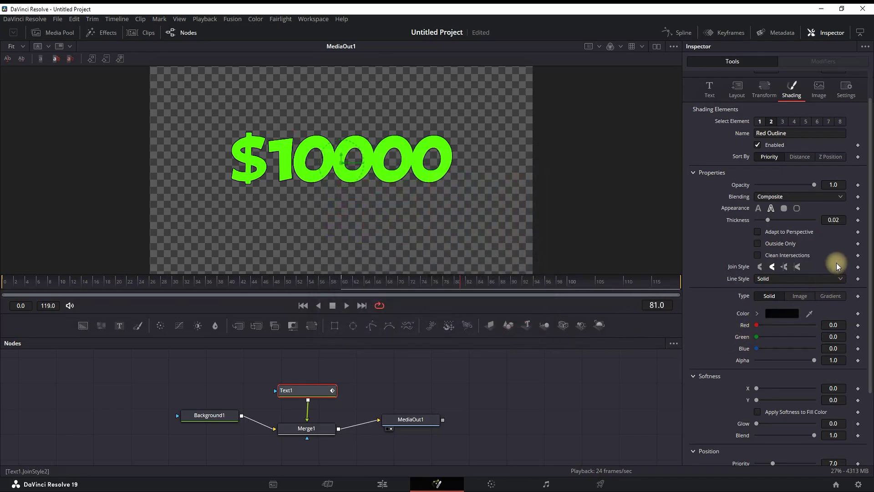
left_click_drag(768, 220, 791, 220)
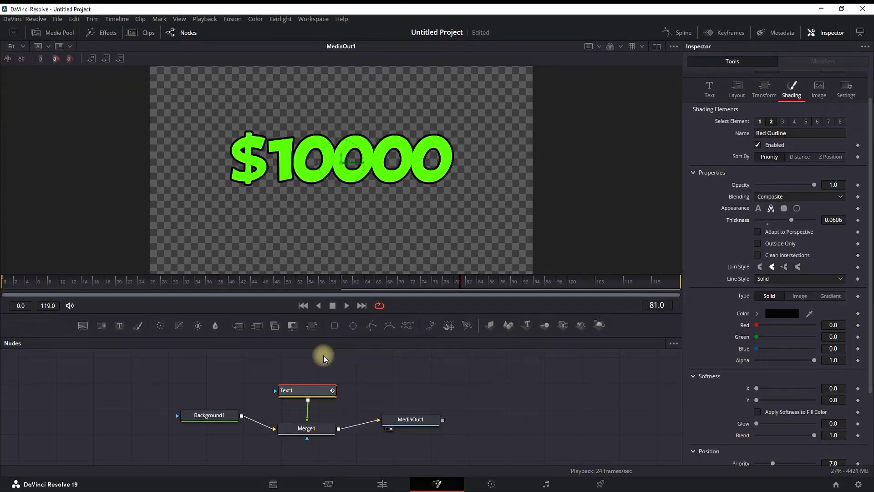
Step: Insert a Soft Glow node after the text and set threshold 0.386 and gain 0.276
key("ctrl+space")
type("Soft Glow")
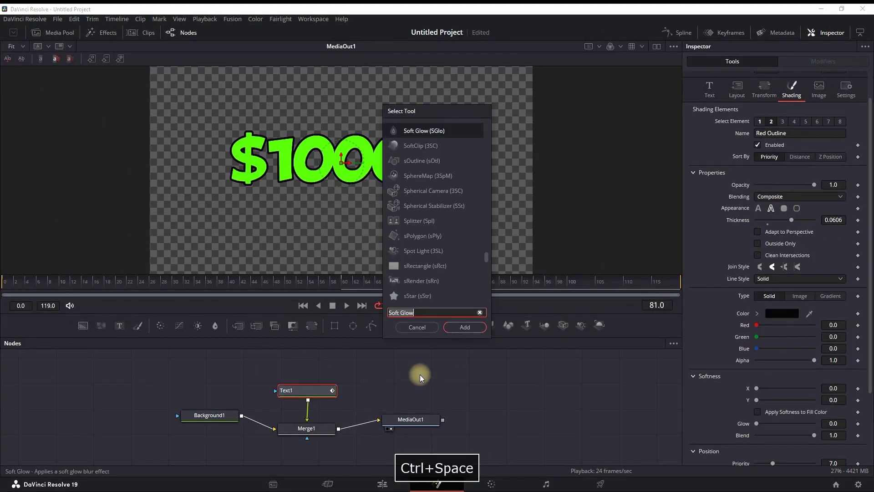
key("BackSpace")
key("BackSpace")
key("BackSpace")
key("BackSpace")
key("BackSpace")
key("BackSpace")
key("BackSpace")
key("BackSpace")
key("BackSpace")
type("glow")
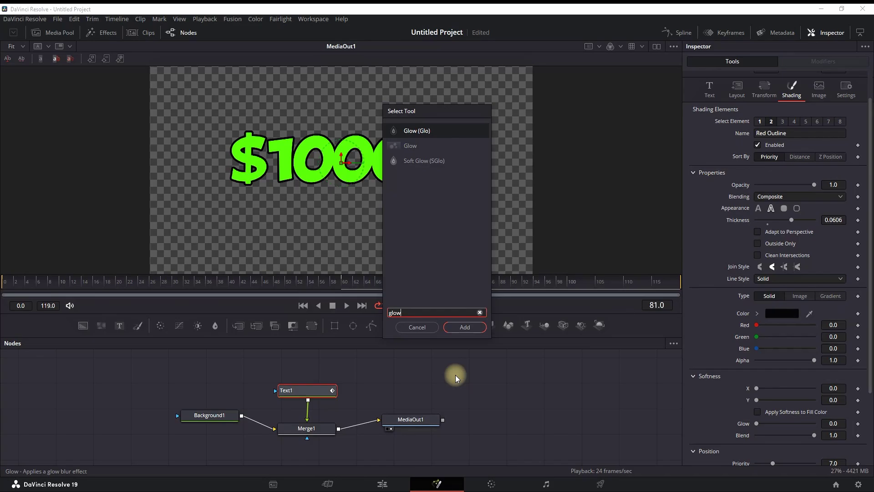
left_click(429, 161)
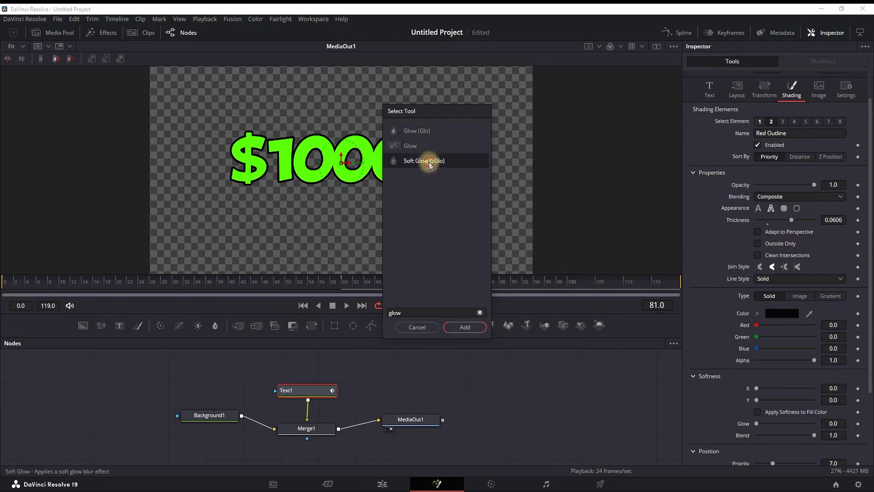
left_click(460, 327)
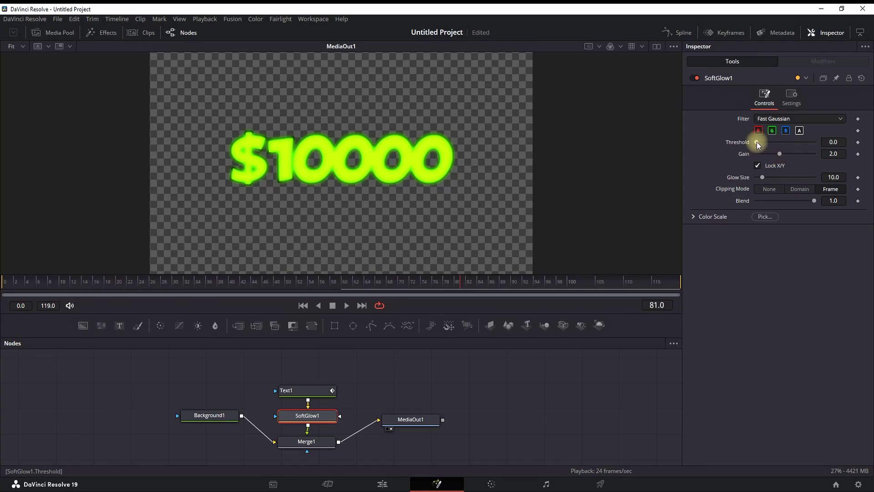
left_click_drag(757, 141, 775, 141)
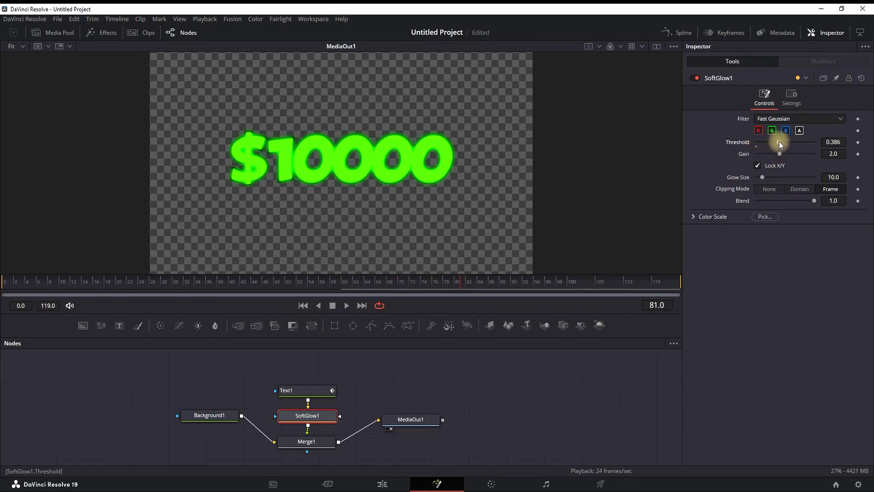
left_click_drag(781, 153, 761, 156)
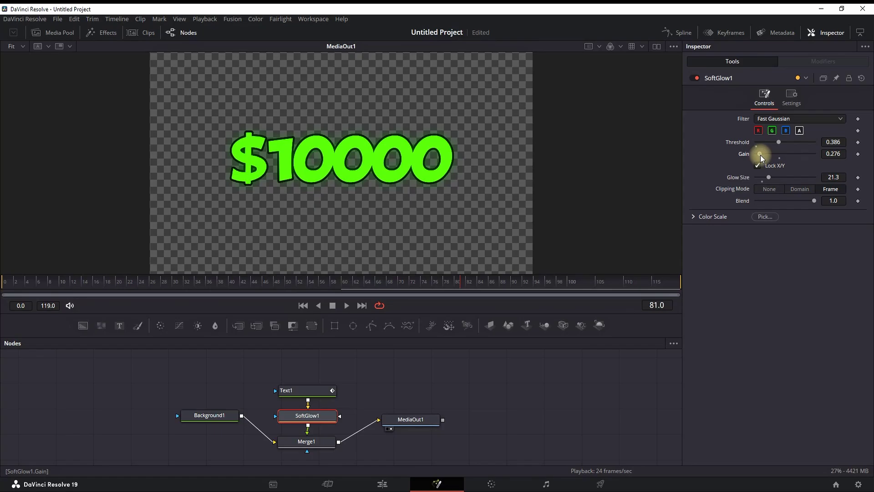
Step: Widen the Glow Size to 34.6, then play the green counter from the first frame
left_click_drag(772, 179, 776, 179)
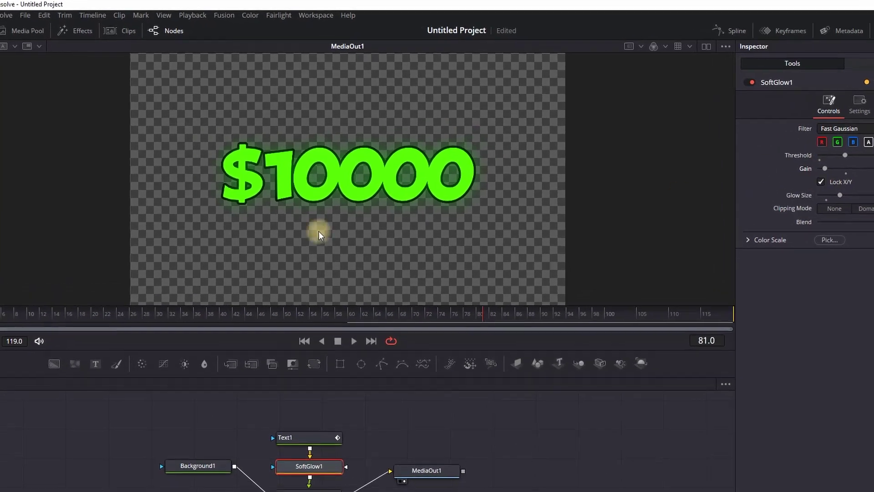
key("Home")
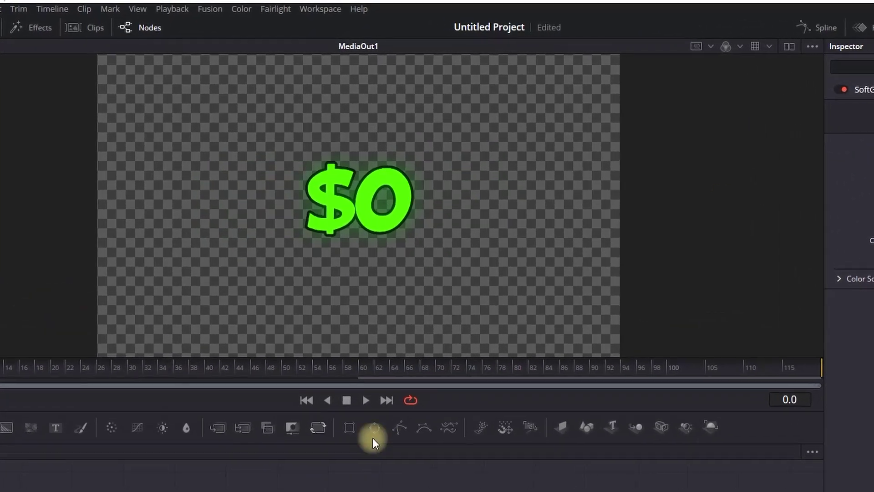
key("space")
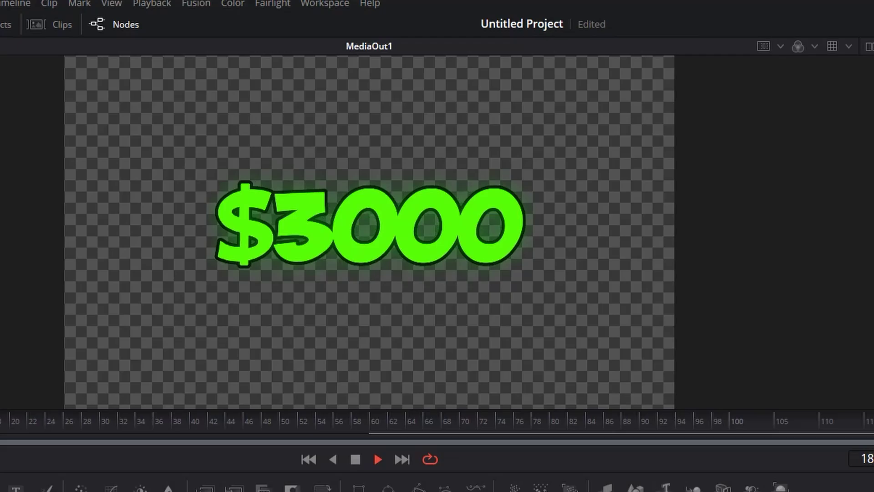